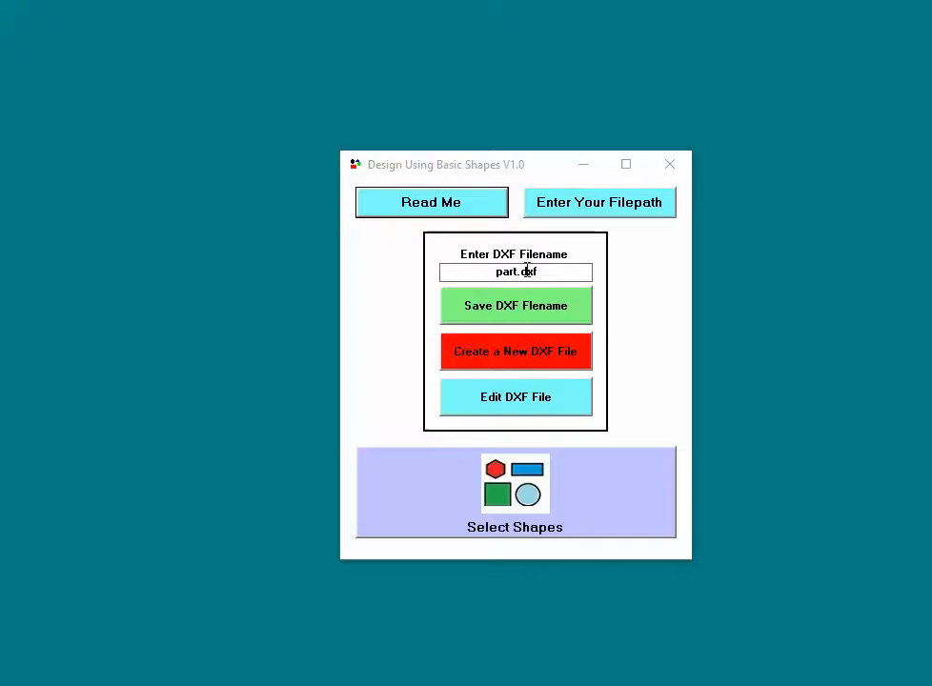
# Step: Go to the shape selections for the part.dxf file and open the Shape 2 form
pyautogui.click(509, 360)
pyautogui.click(539, 422)
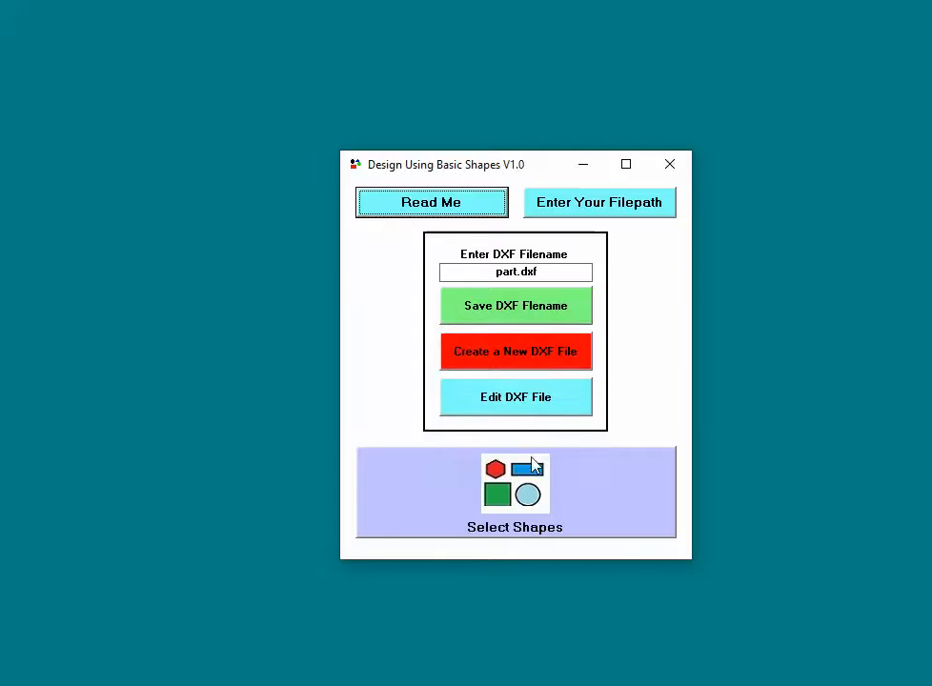
pyautogui.click(525, 492)
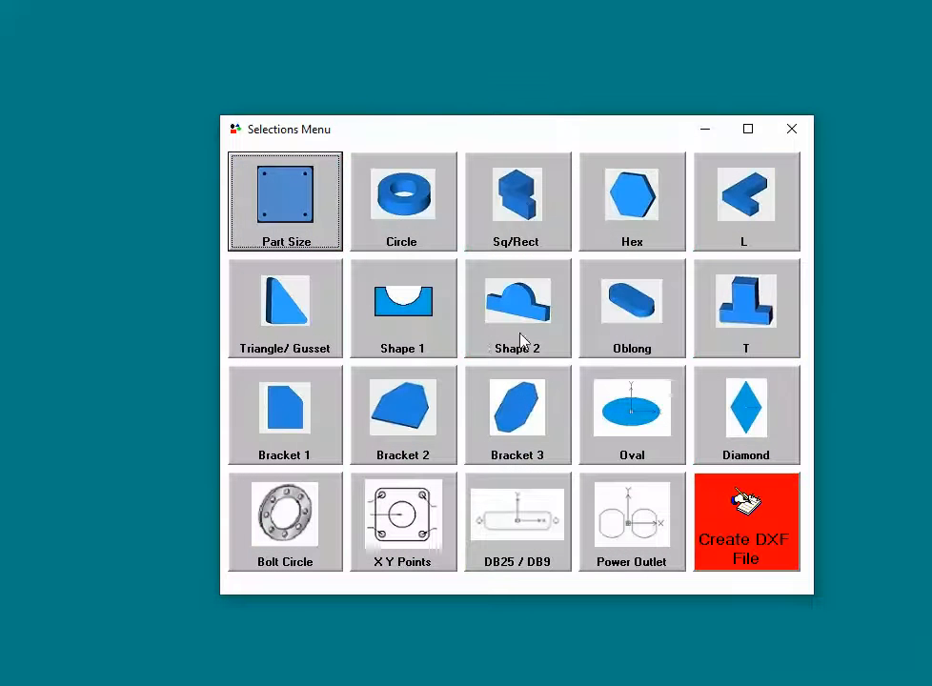
pyautogui.click(511, 349)
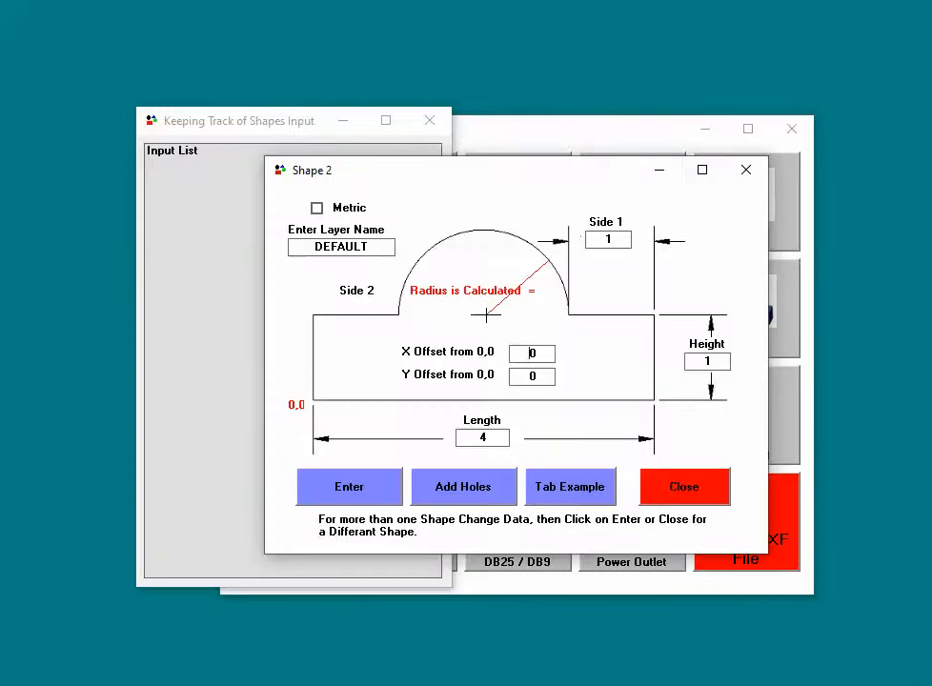
# Step: Bring up the 2 parts.jpg drawing in Photos, examine the dimensions of both parts, and minimize it
pyautogui.moveTo(785, 680)
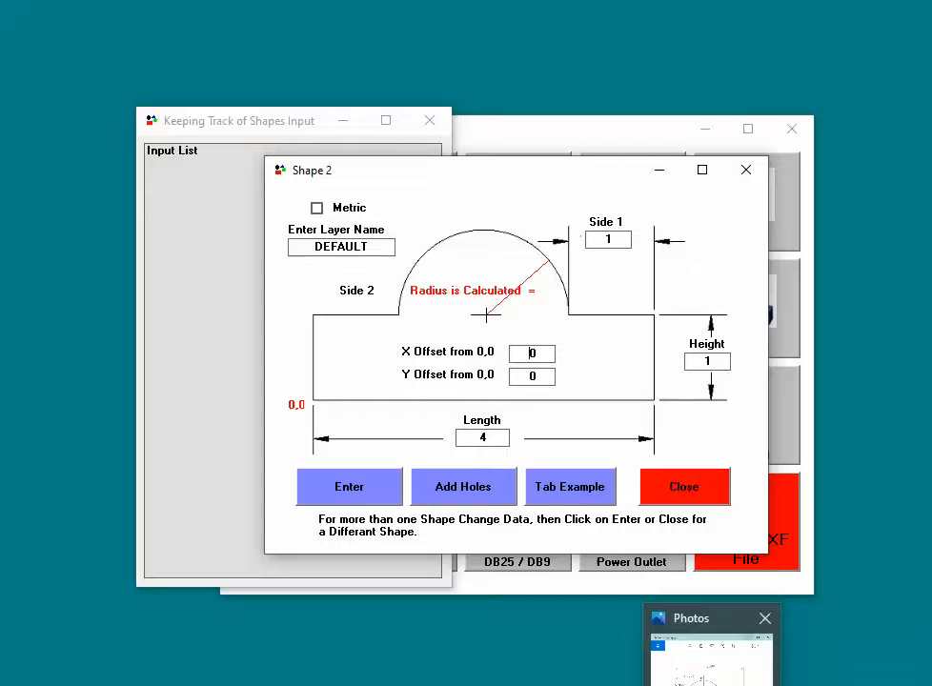
pyautogui.click(738, 683)
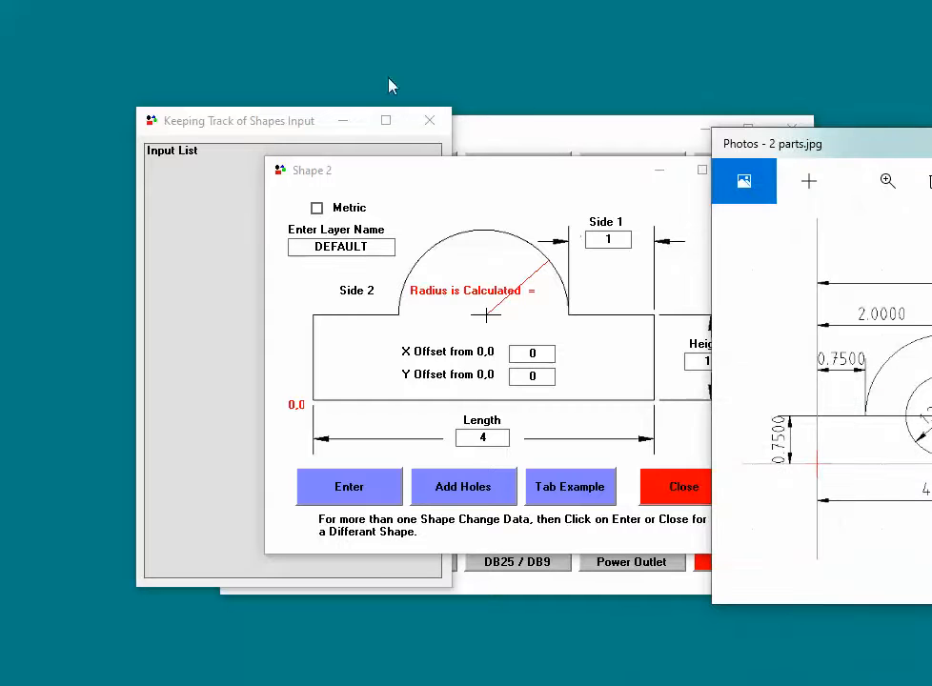
pyautogui.moveTo(851, 156); pyautogui.dragTo(351, 125)
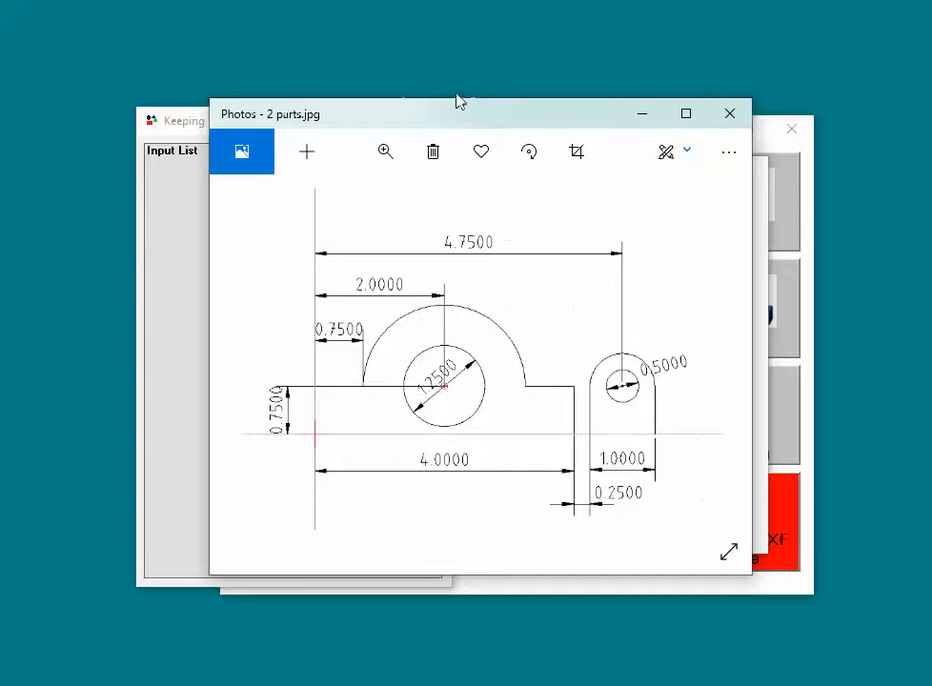
pyautogui.click(644, 117)
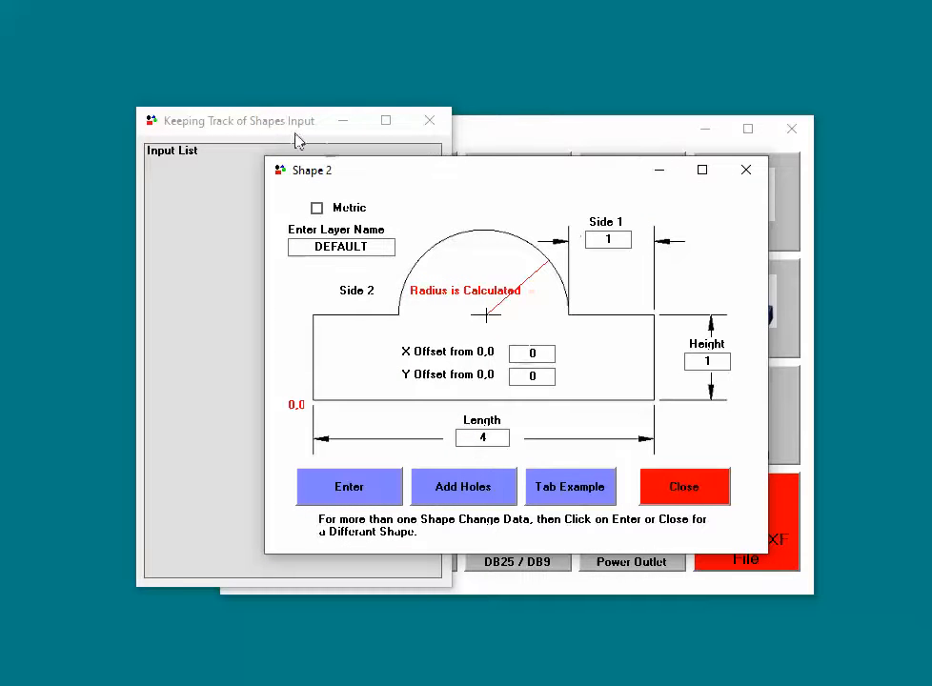
# Step: Minimize the Selections Menu and arrange the shape input list and Shape 2 form side by side
pyautogui.moveTo(246, 130); pyautogui.dragTo(108, 36)
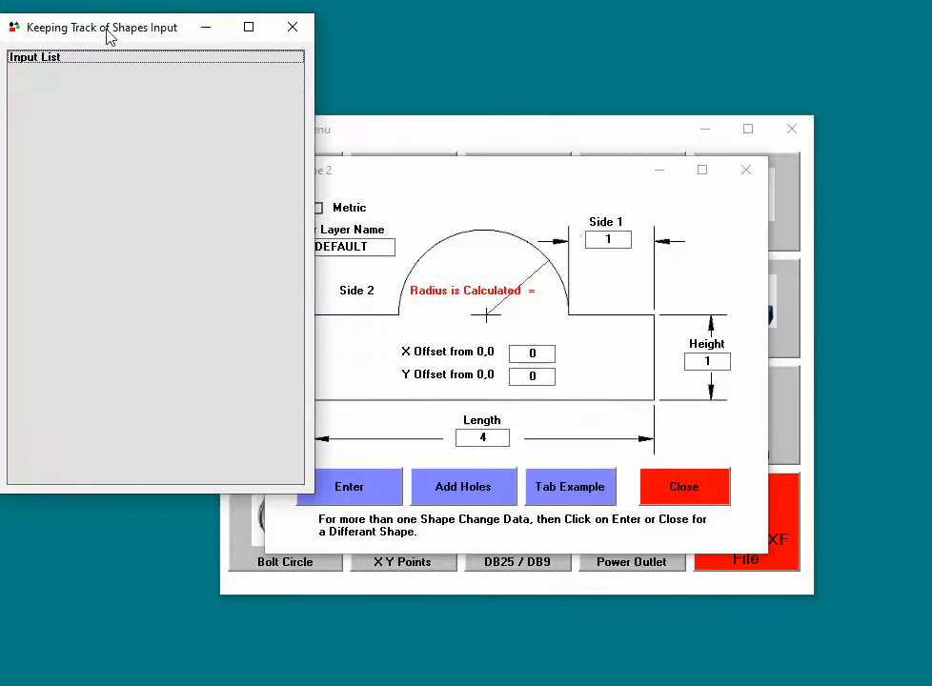
pyautogui.click(710, 133)
pyautogui.moveTo(562, 188); pyautogui.dragTo(603, 44)
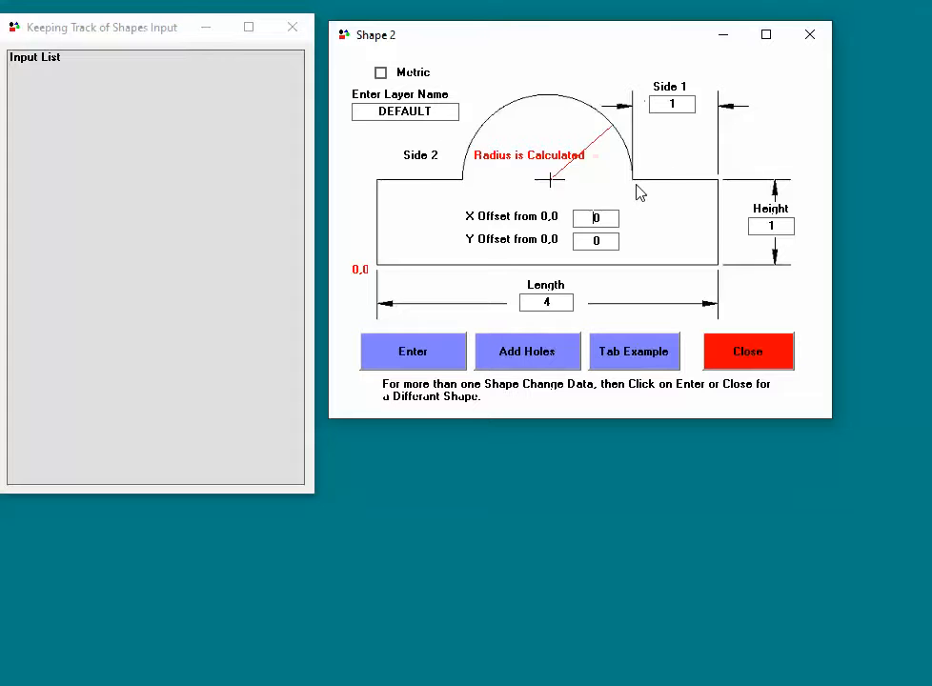
# Step: Reopen the 2 parts.jpg drawing and position it below the Shape 2 form so its dimensions can be read alongside
pyautogui.doubleClick(676, 104)
pyautogui.click(630, 681)
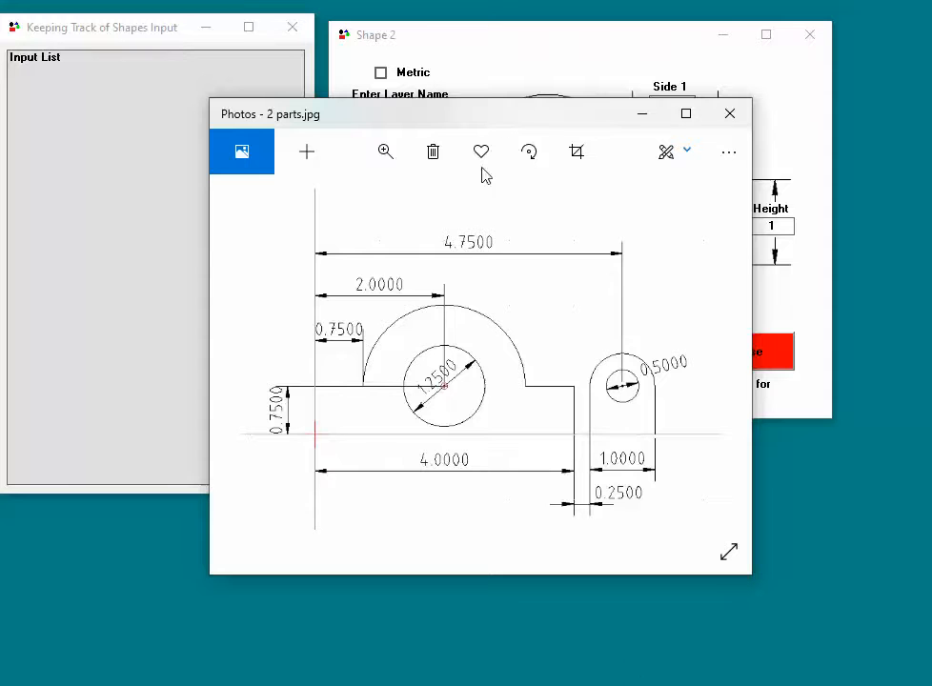
pyautogui.moveTo(500, 127); pyautogui.dragTo(288, 223)
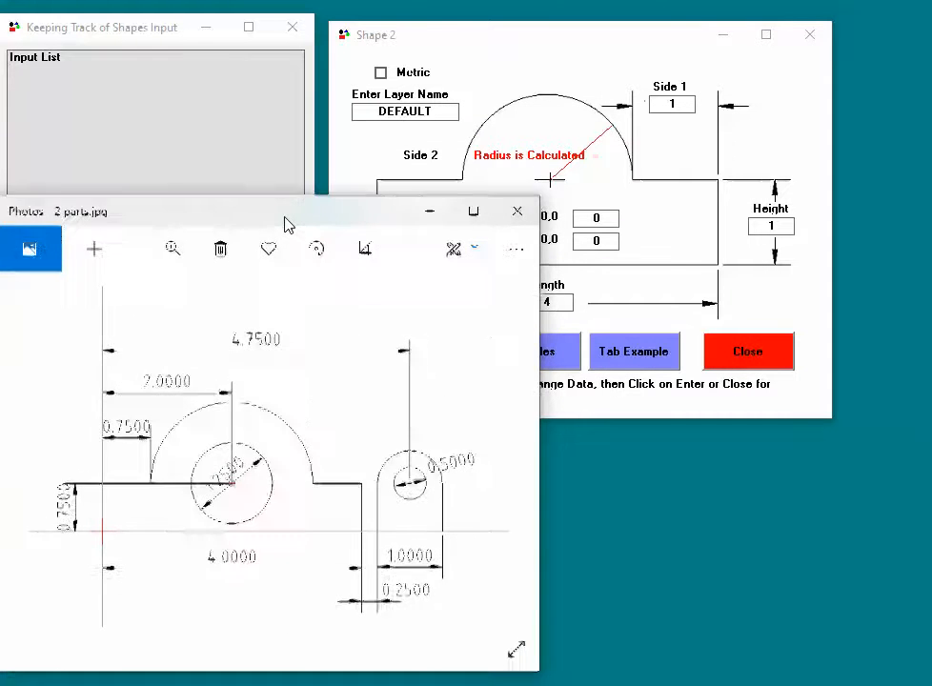
pyautogui.click(454, 46)
pyautogui.moveTo(454, 46); pyautogui.dragTo(511, 45)
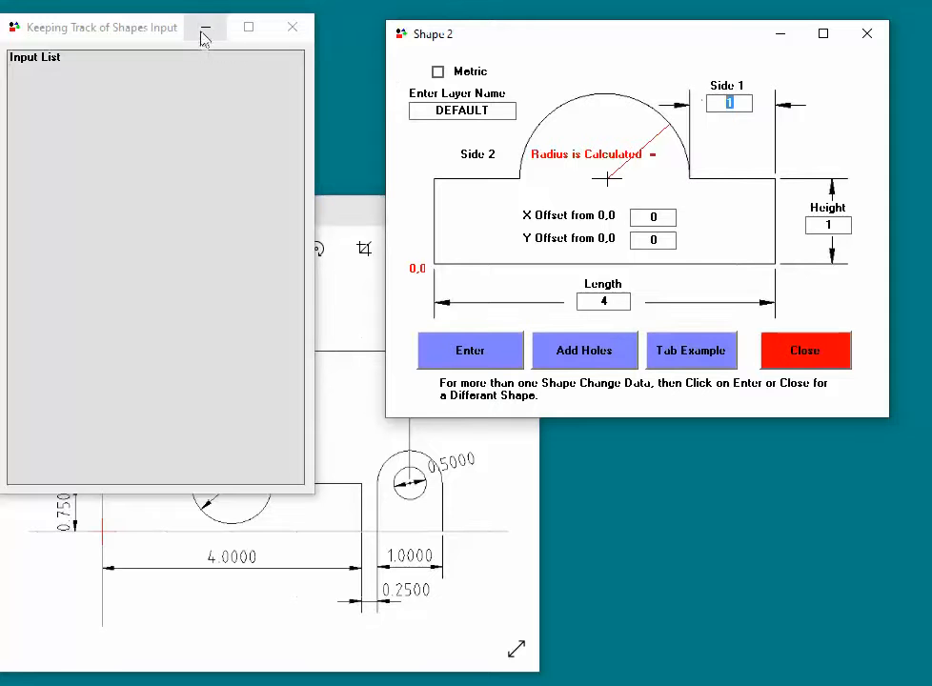
pyautogui.click(345, 410)
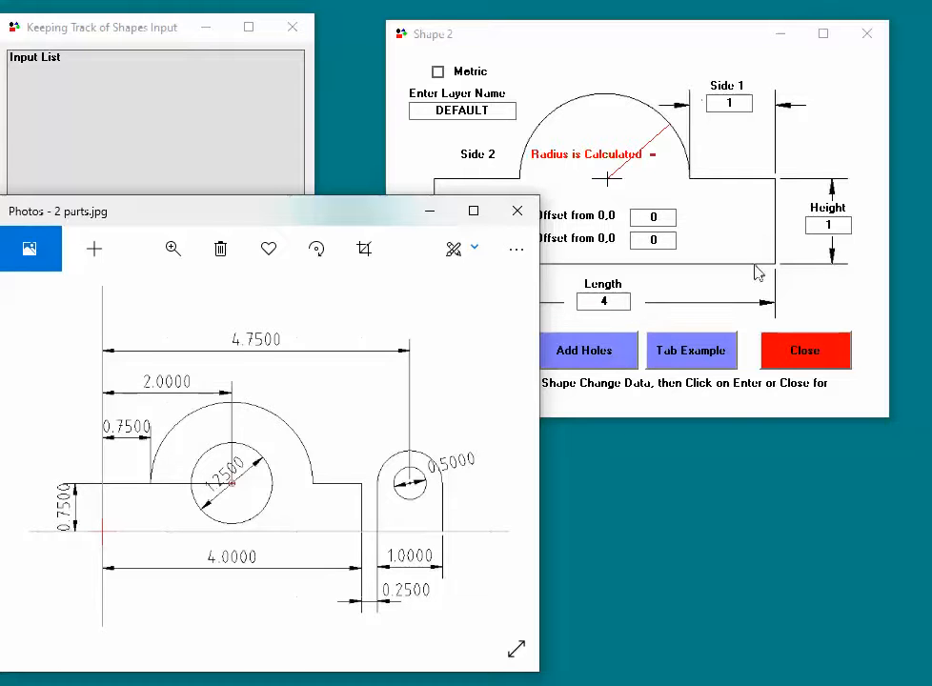
# Step: Set the first part's Height to .75 and Side 1 to .75 according to the drawing
pyautogui.click(826, 225)
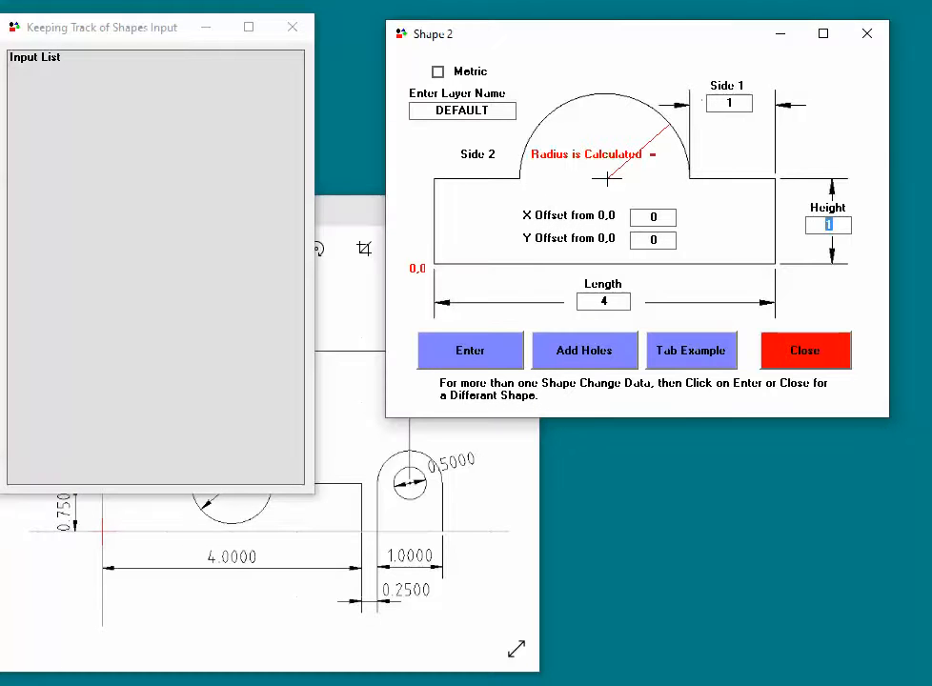
pyautogui.write('.75')
pyautogui.click(301, 603)
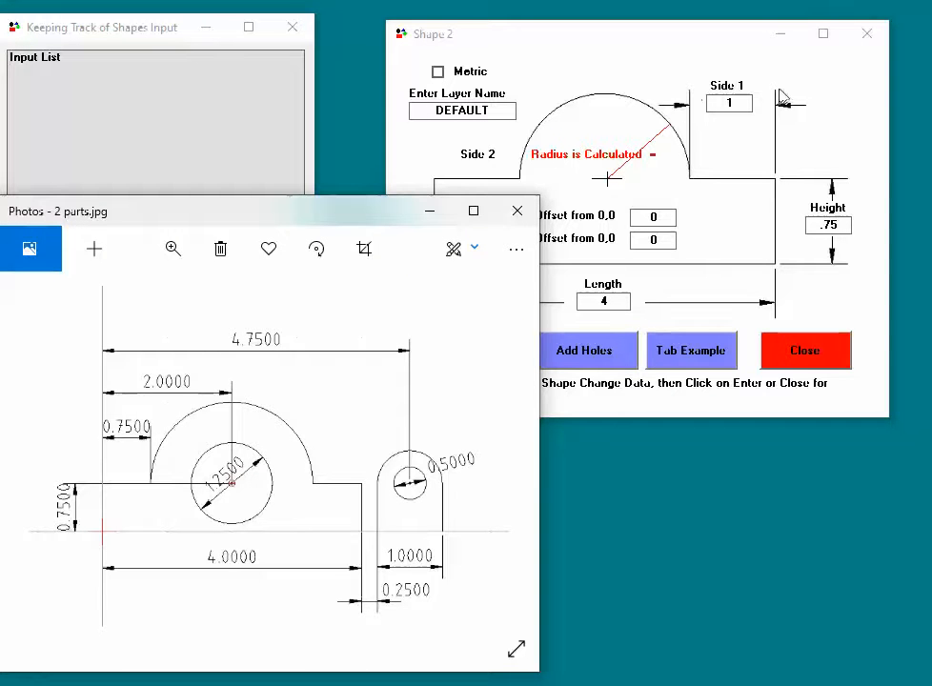
pyautogui.click(730, 100)
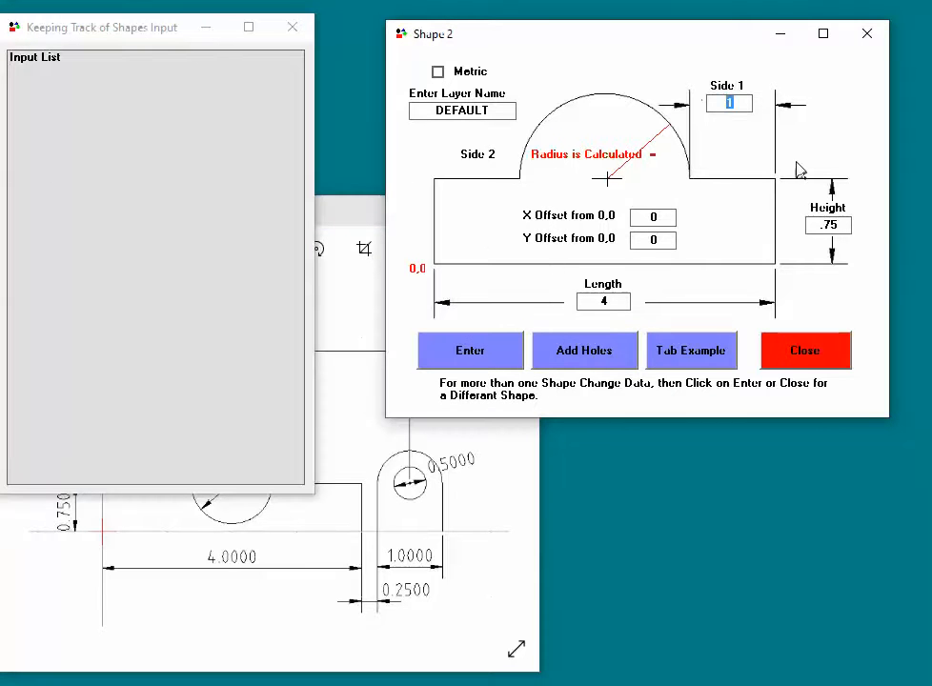
pyautogui.write('.75')
# Step: Add a 1.25 diameter hole at X 2, Y 0.75 and submit the first part's shape at offset 0,0
pyautogui.click(467, 541)
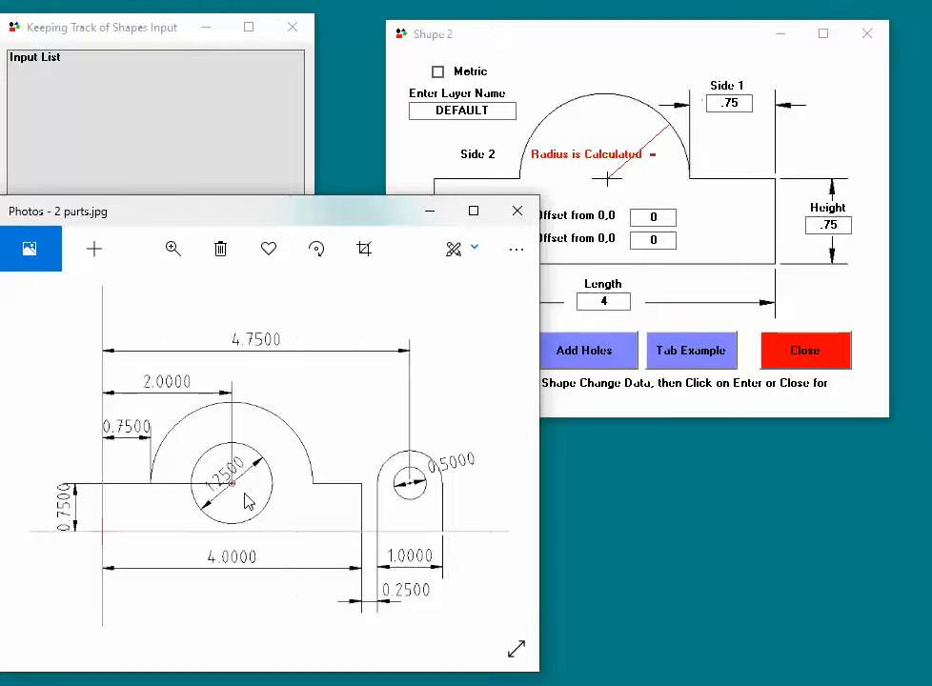
pyautogui.click(620, 350)
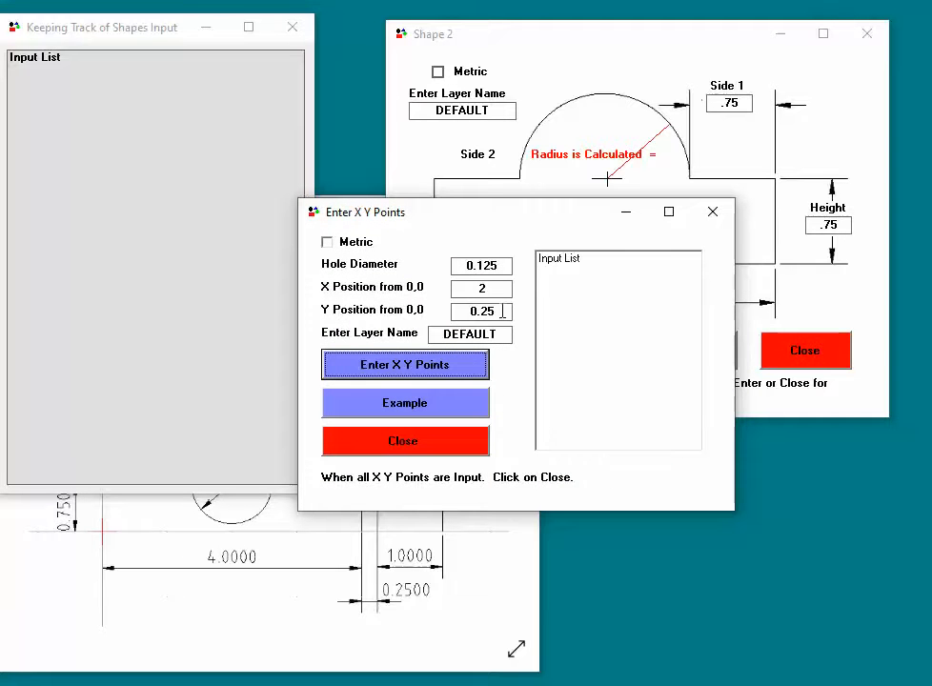
pyautogui.click(281, 542)
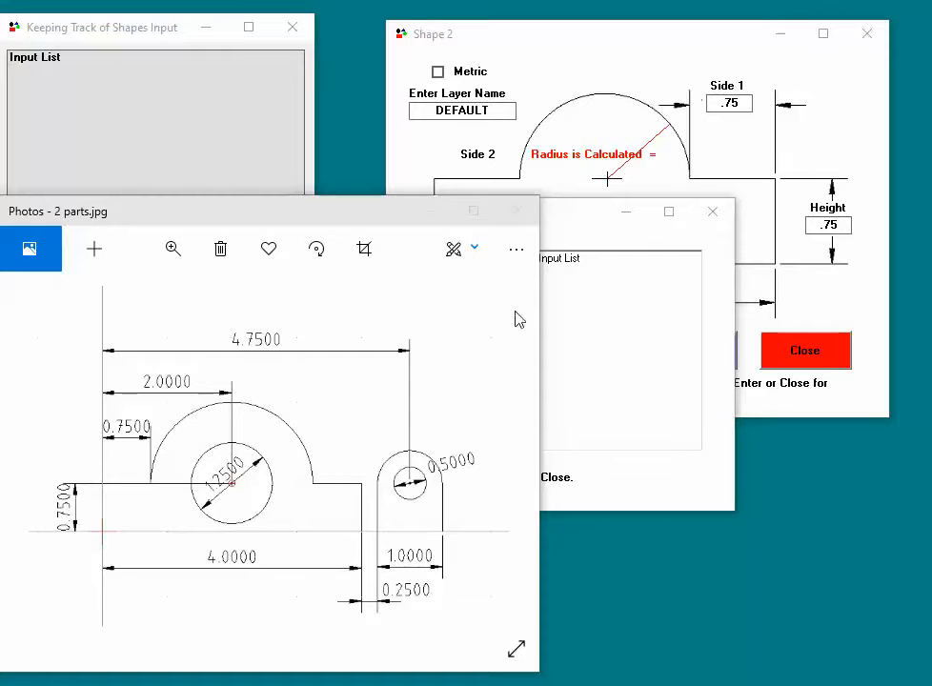
pyautogui.click(588, 224)
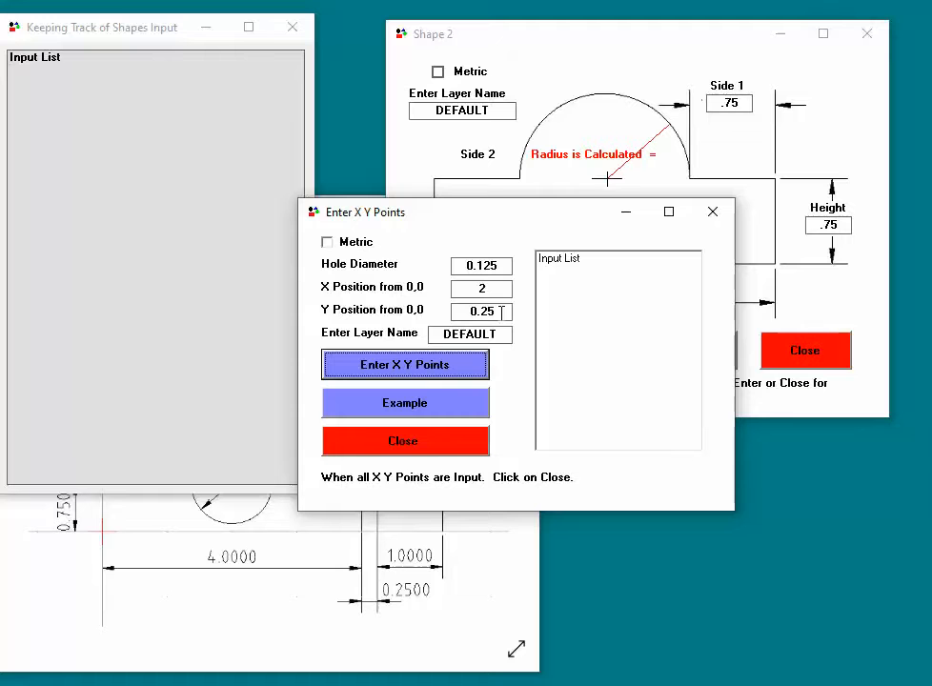
pyautogui.click(490, 310)
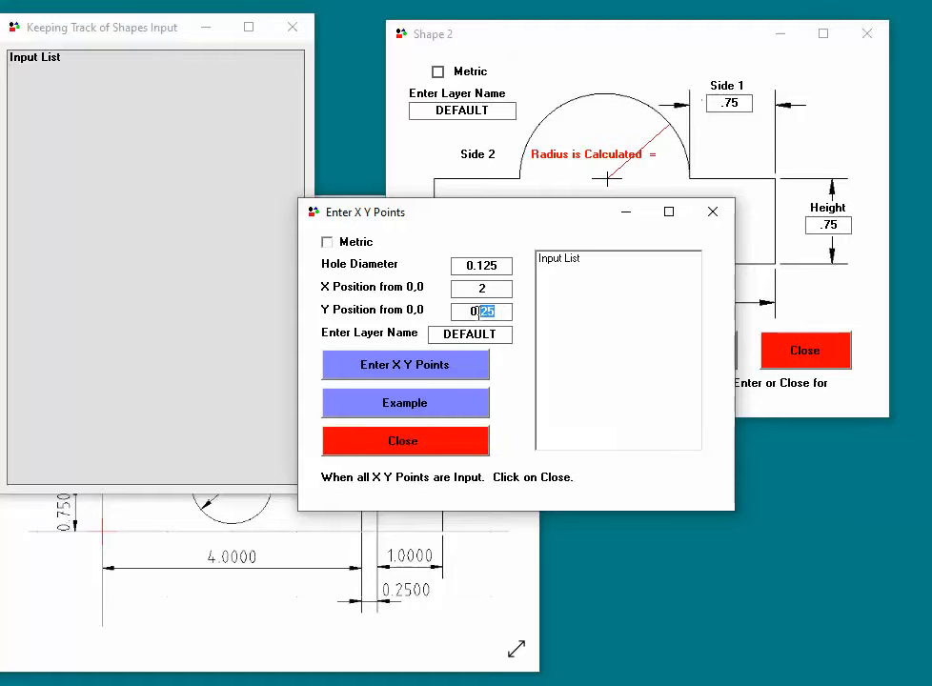
pyautogui.write('7')
pyautogui.moveTo(499, 264); pyautogui.dragTo(448, 271)
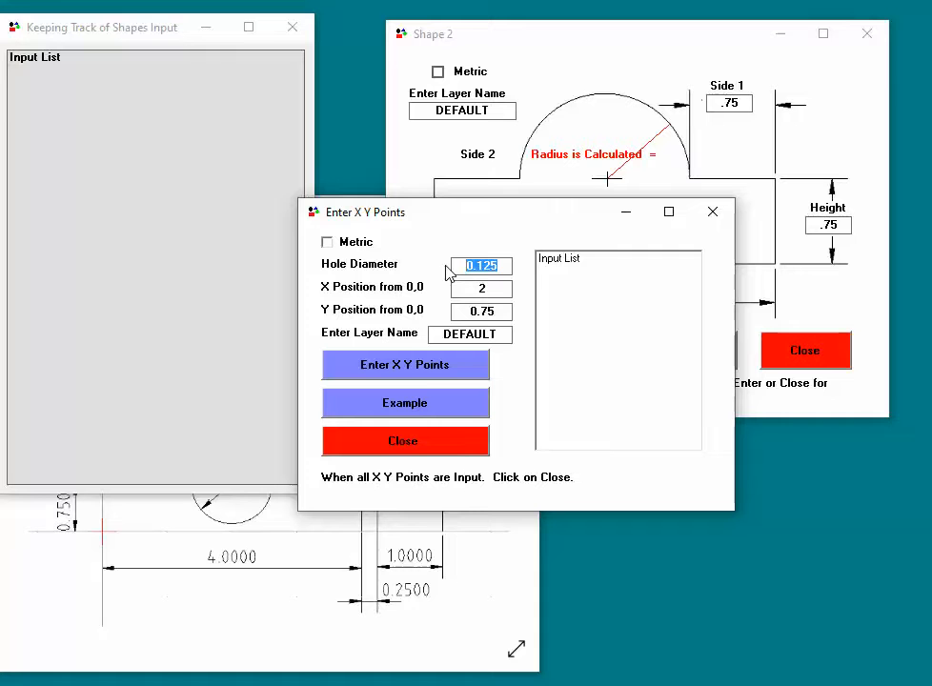
pyautogui.write('1')
pyautogui.click(415, 368)
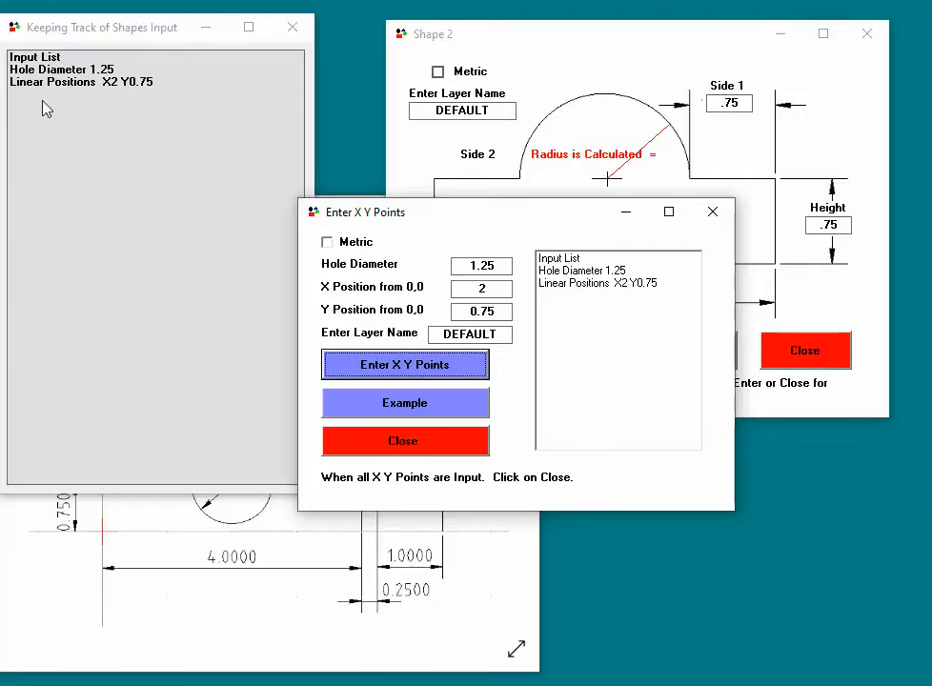
pyautogui.click(441, 452)
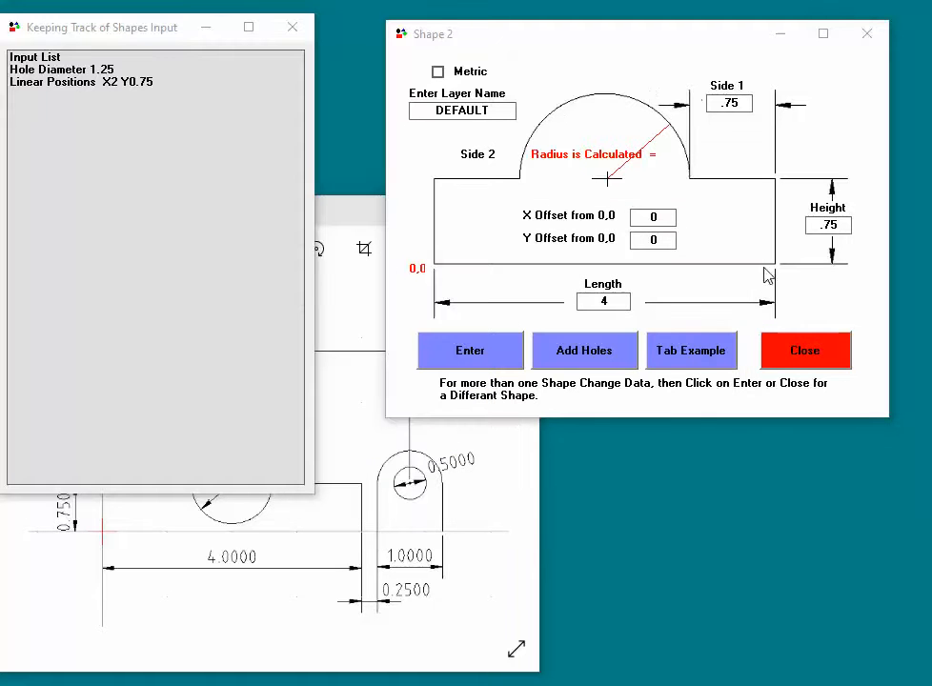
pyautogui.click(483, 353)
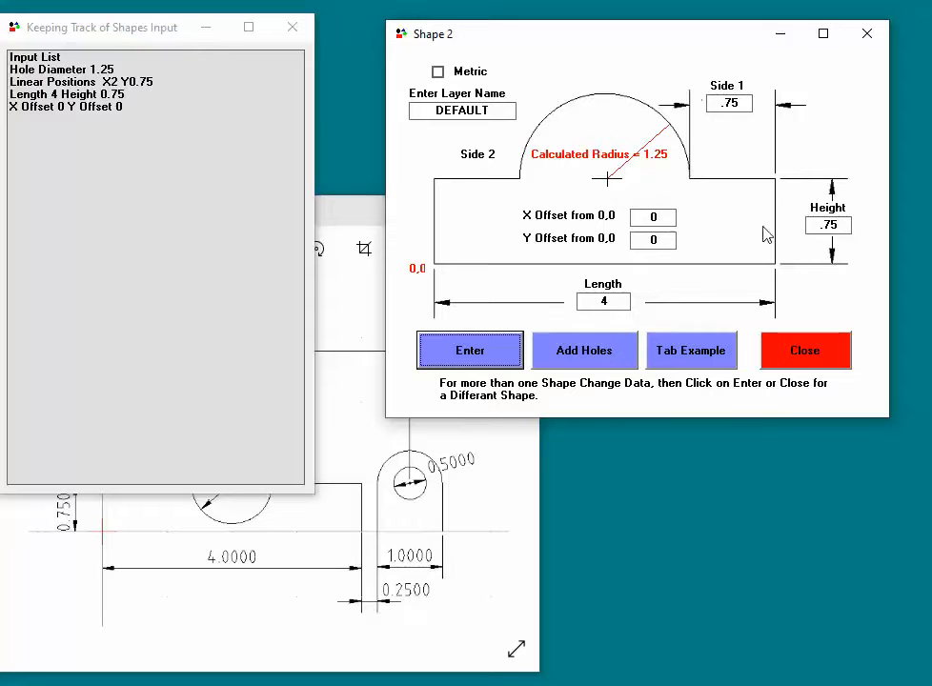
# Step: Submit a second Shape 2 part with X offset 4.25, Length 1 and Side 1 set to 0
pyautogui.click(670, 217)
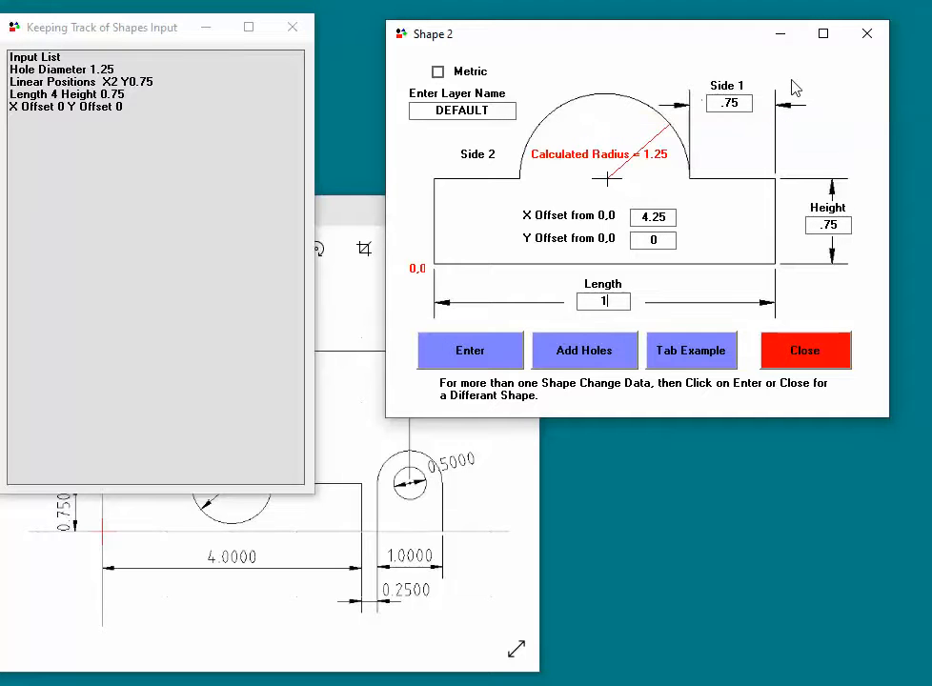
pyautogui.click(724, 98)
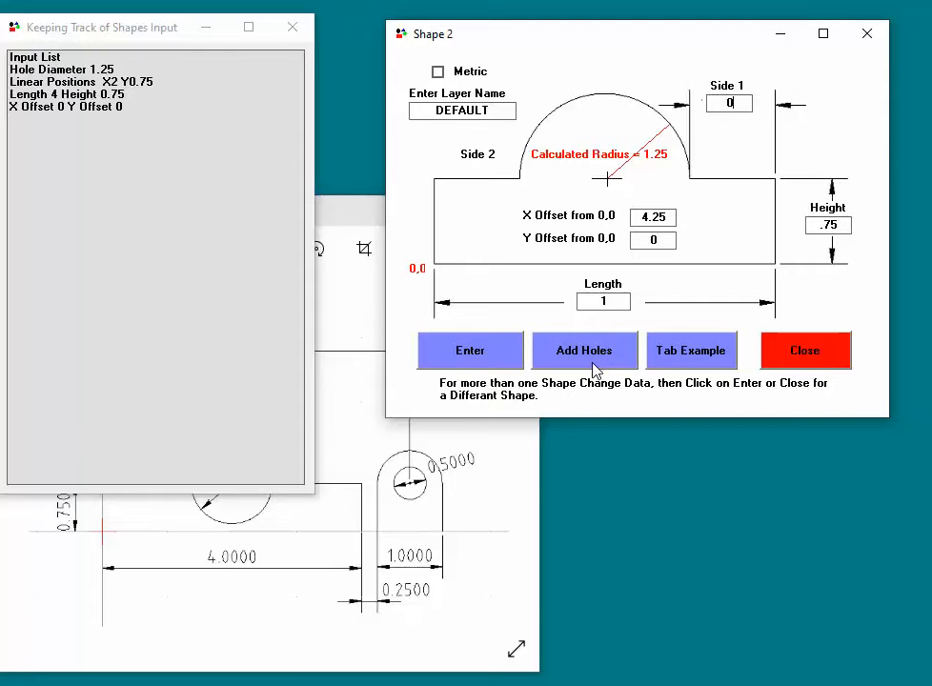
pyautogui.click(471, 353)
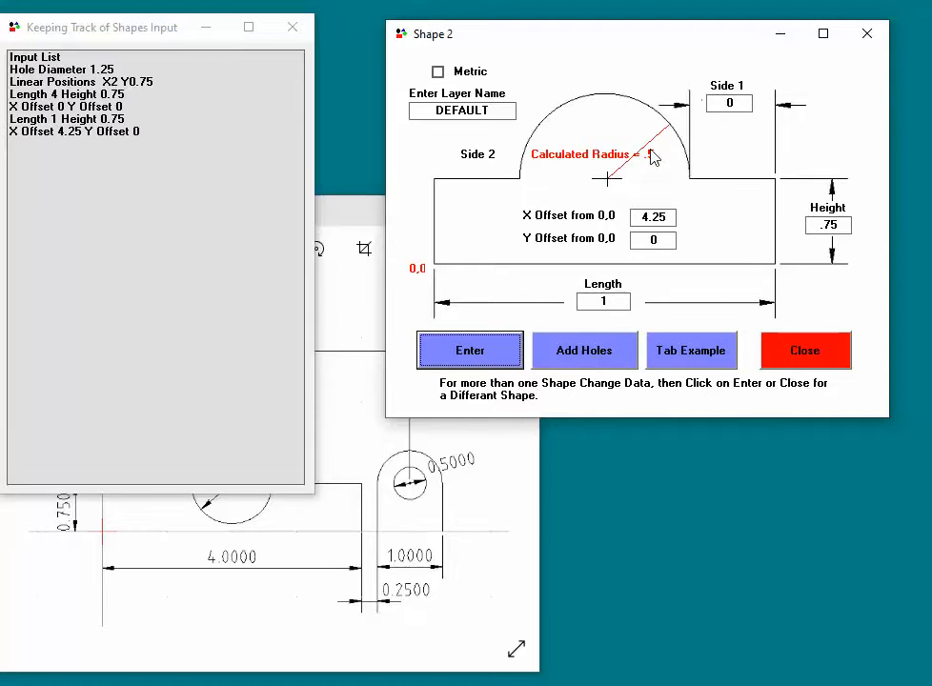
# Step: Start adding a hole to the second part and set its diameter to 0.5 according to the 2 parts.jpg drawing
pyautogui.click(585, 352)
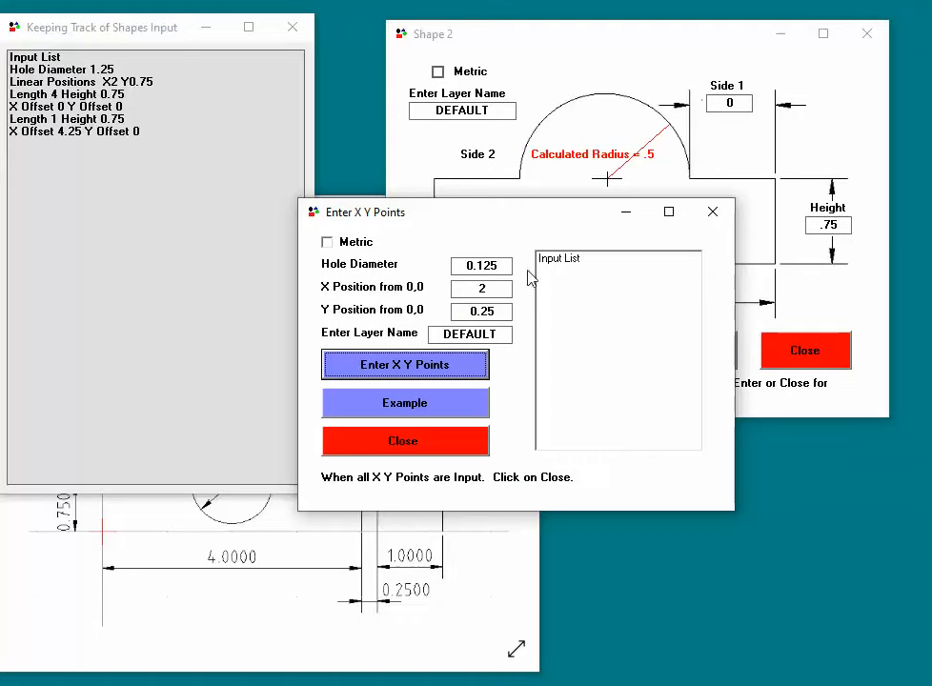
pyautogui.click(491, 264)
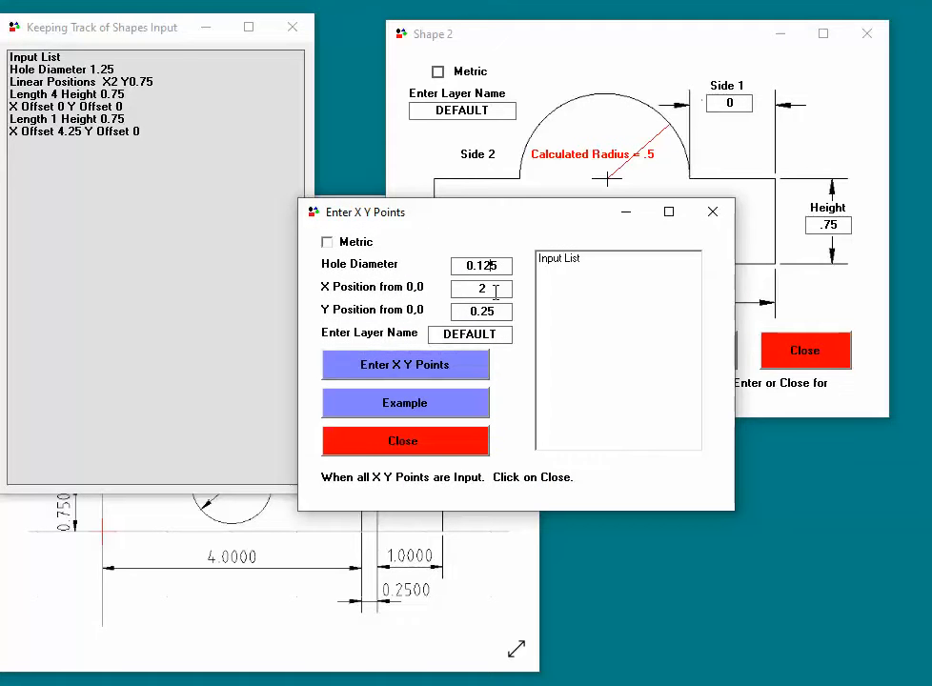
pyautogui.press('BackSpace')
pyautogui.click(333, 547)
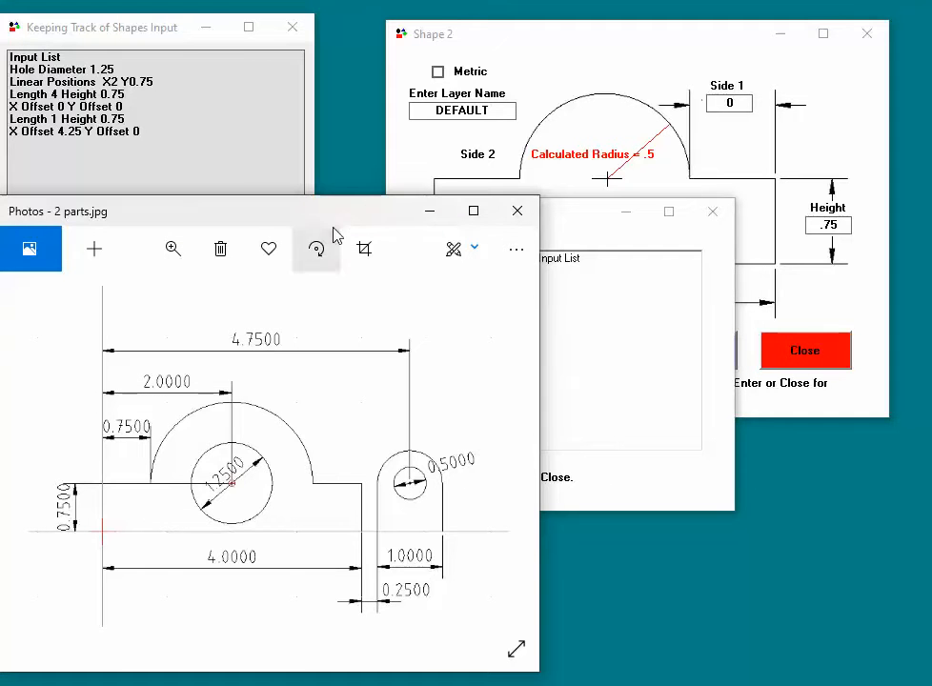
pyautogui.click(628, 369)
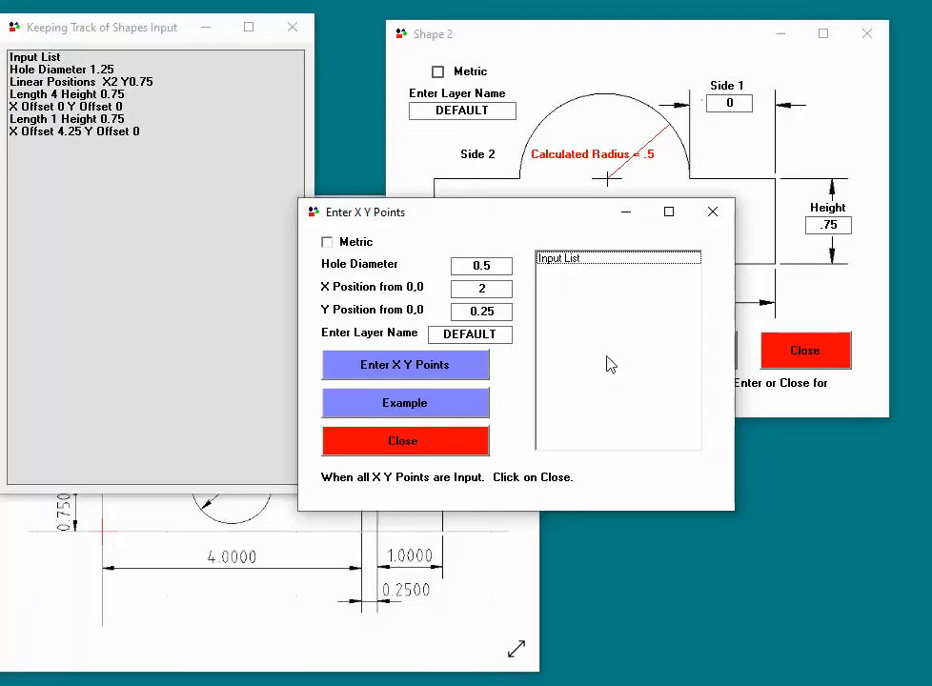
# Step: Position the second part's hole at X 4.75, Y 0.75 according to the drawing, submit it and finish entering holes
pyautogui.moveTo(496, 288); pyautogui.dragTo(452, 288)
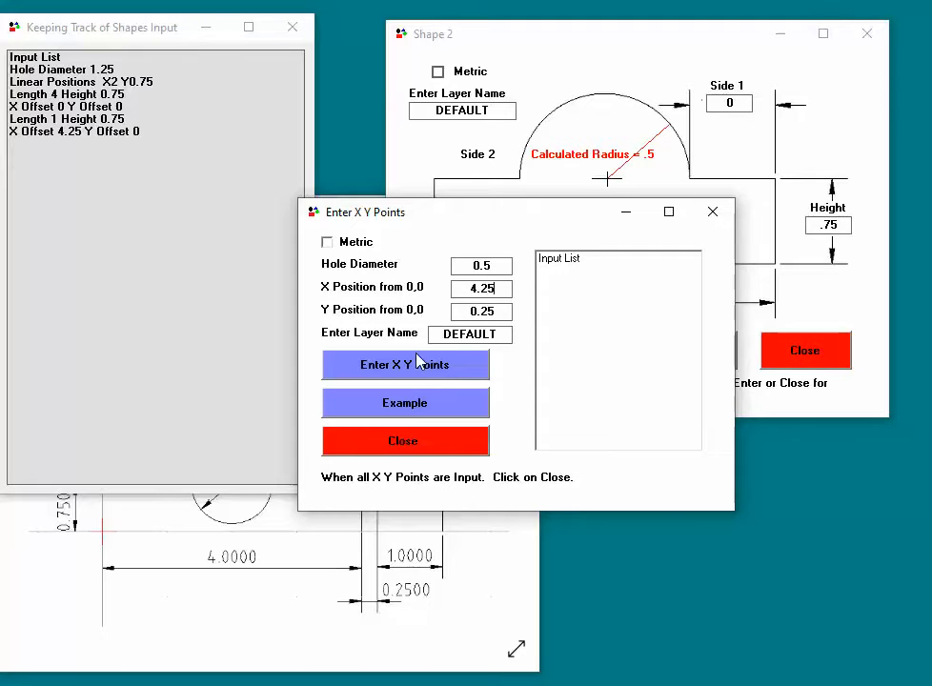
pyautogui.click(283, 514)
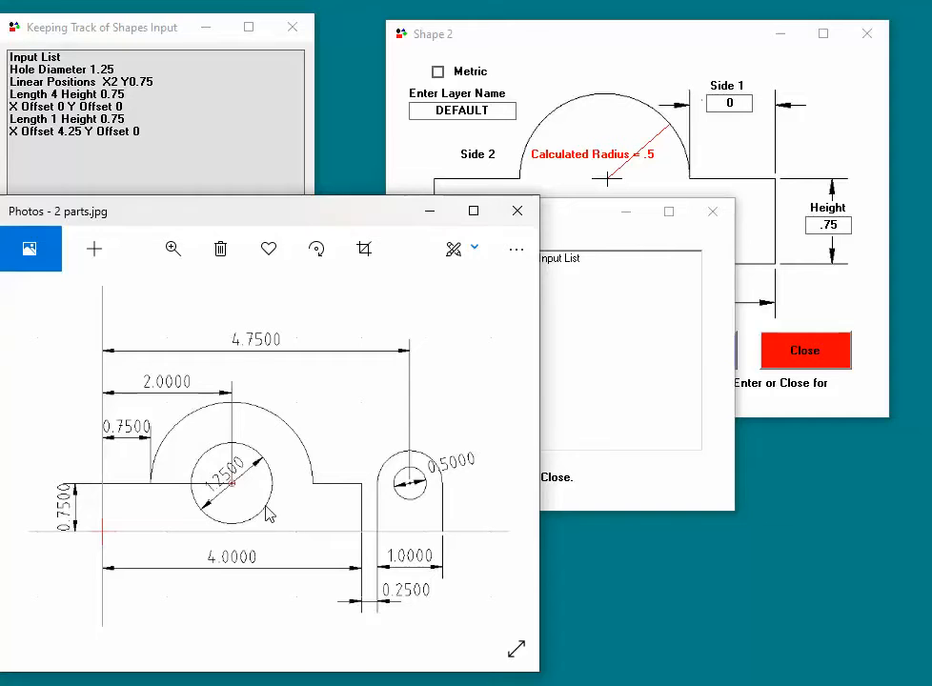
pyautogui.click(584, 312)
pyautogui.moveTo(488, 289); pyautogui.dragTo(481, 290)
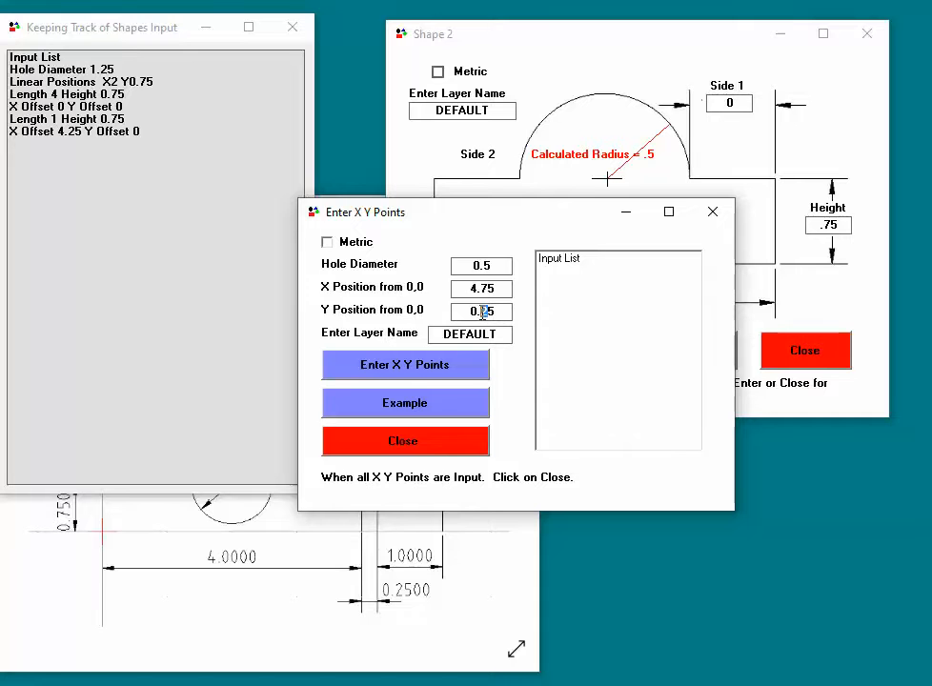
pyautogui.write('7')
pyautogui.click(367, 368)
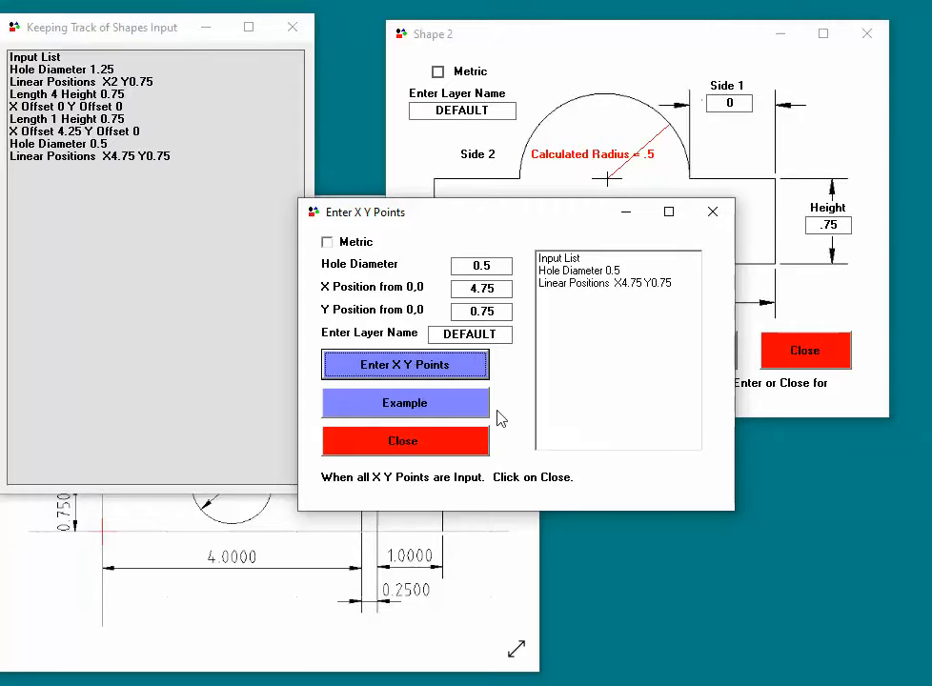
pyautogui.click(425, 452)
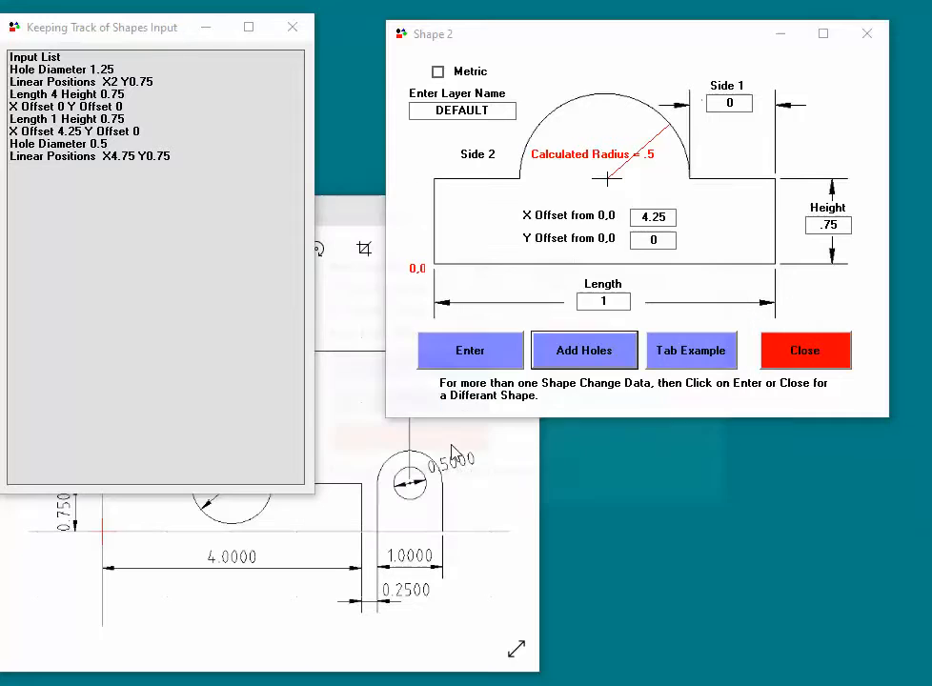
# Step: Leave the Shape 2 form and create the DXF file from the entered shapes
pyautogui.click(816, 355)
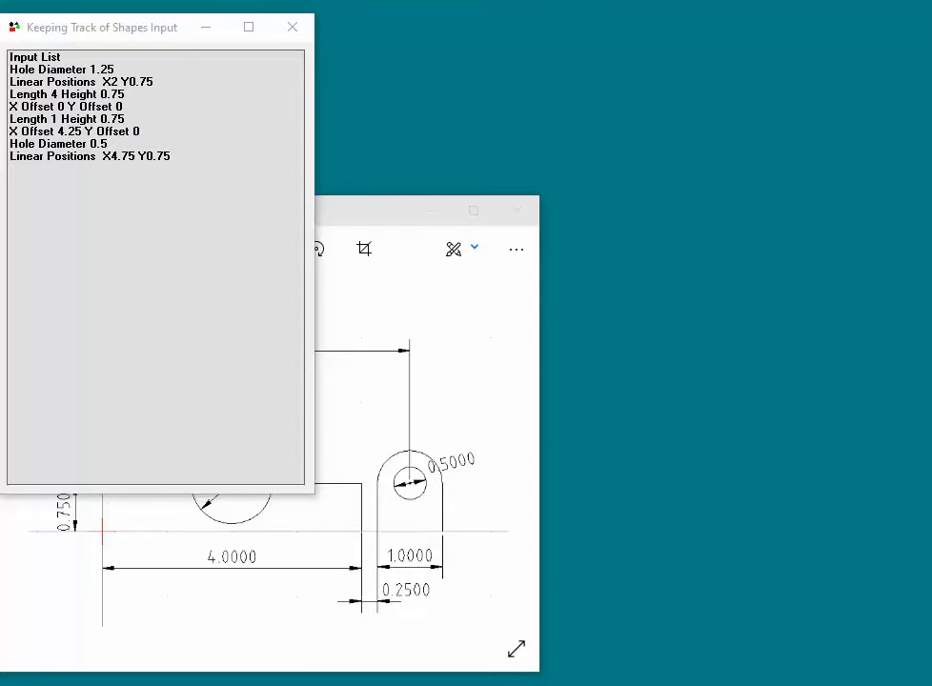
pyautogui.moveTo(667, 685)
pyautogui.click(633, 664)
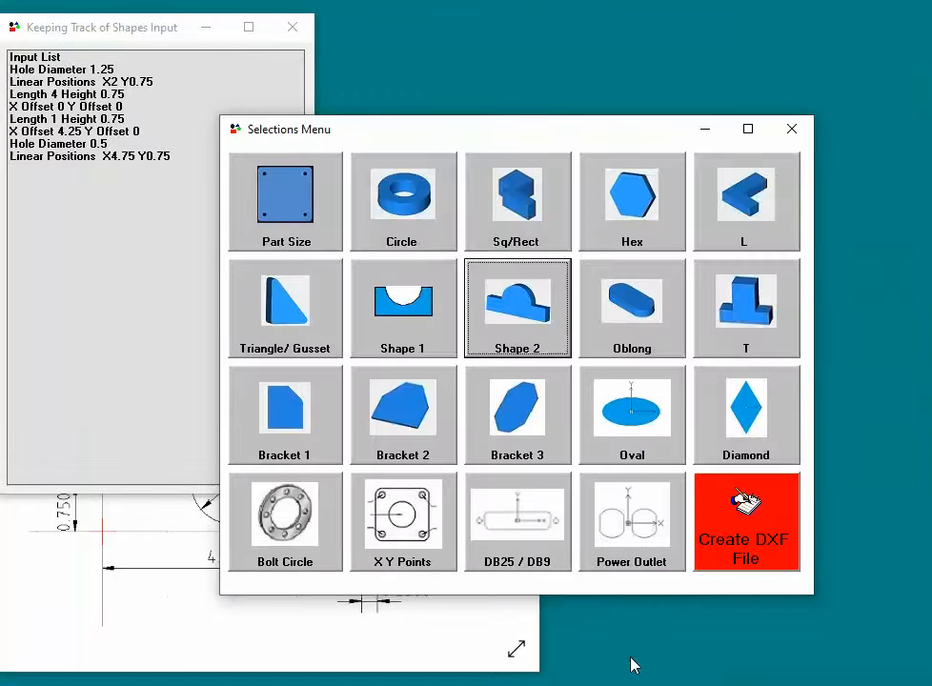
pyautogui.click(740, 543)
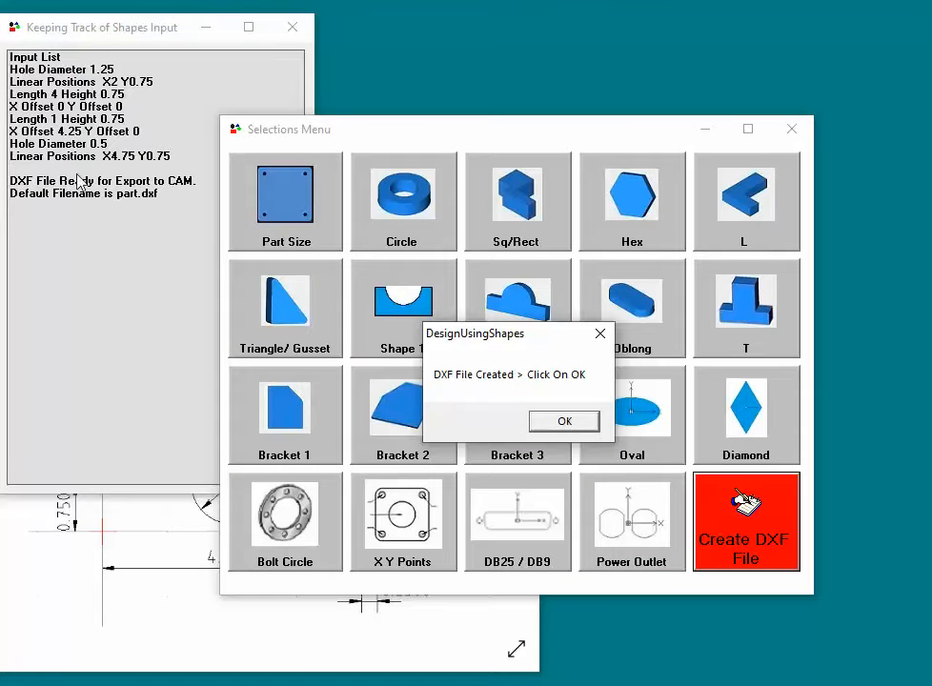
pyautogui.click(565, 421)
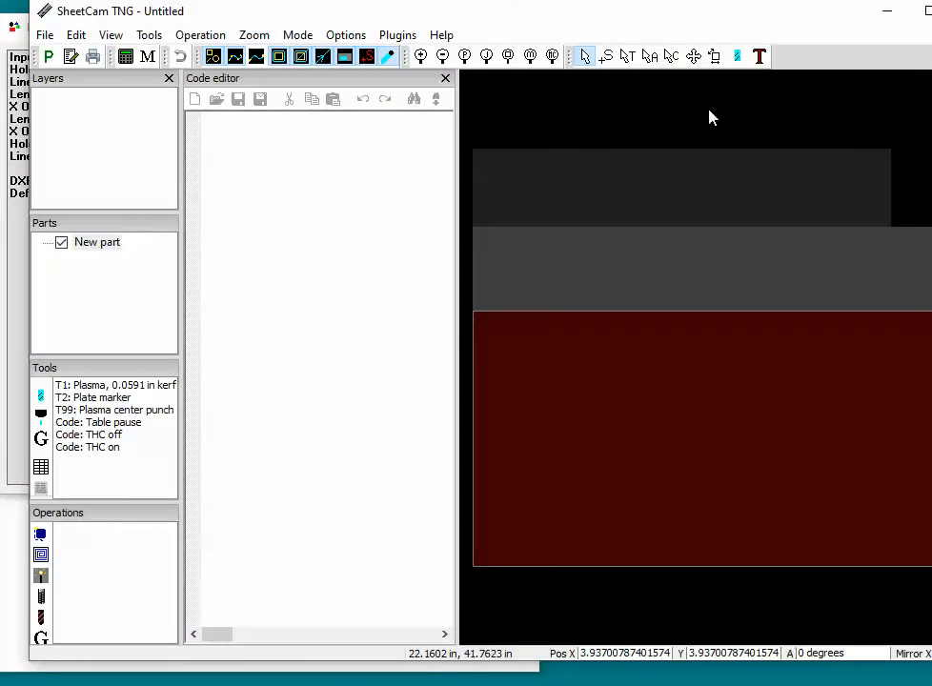
# Step: Switch to SheetCam TNG, fit its window on screen, and import Part.dxf from the My DXFs folder with inch scaling
pyautogui.moveTo(717, 19); pyautogui.dragTo(675, 19)
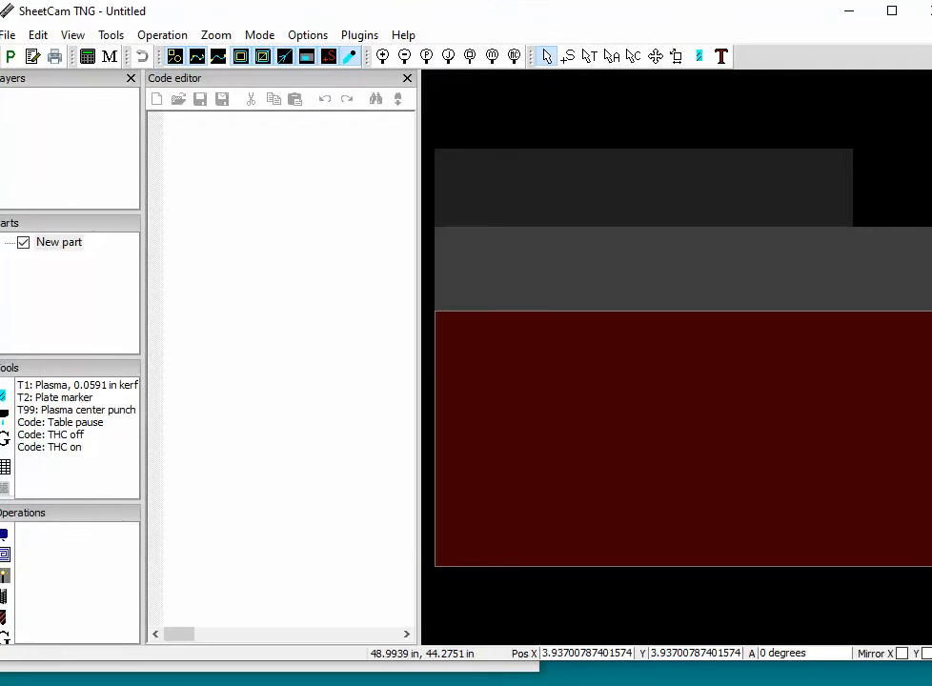
pyautogui.moveTo(930, 273)
pyautogui.mouseDown()
pyautogui.moveTo(898, 272)
pyautogui.moveTo(921, 271)
pyautogui.mouseUp()
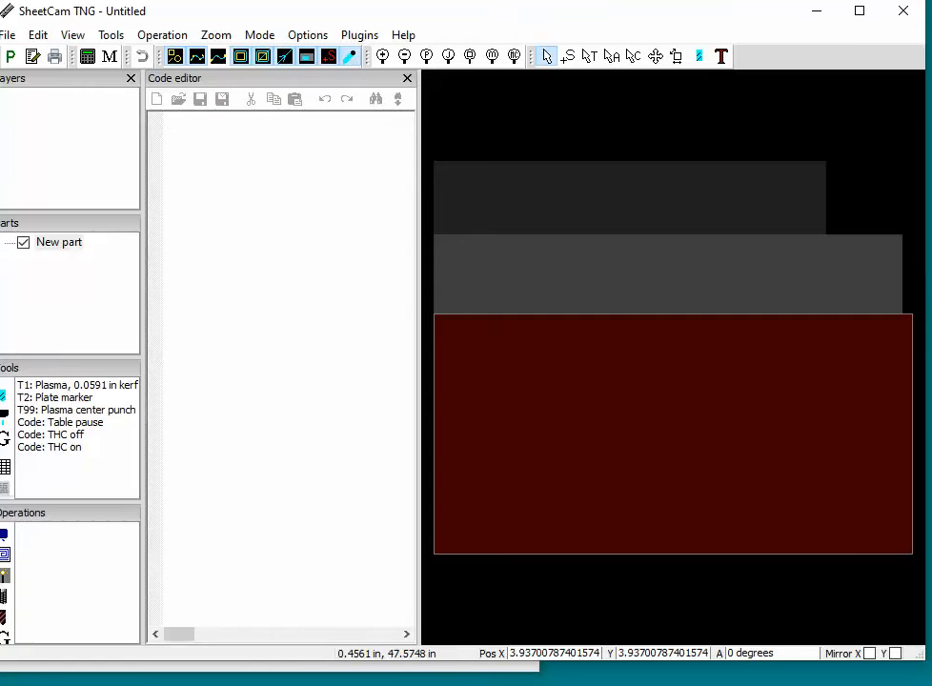
pyautogui.click(8, 35)
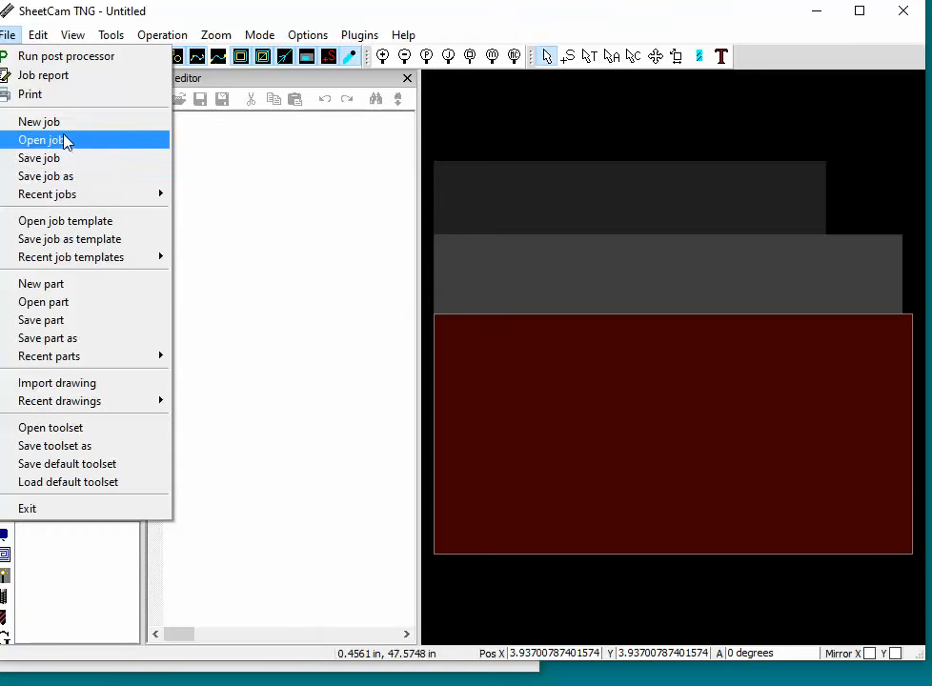
pyautogui.click(29, 382)
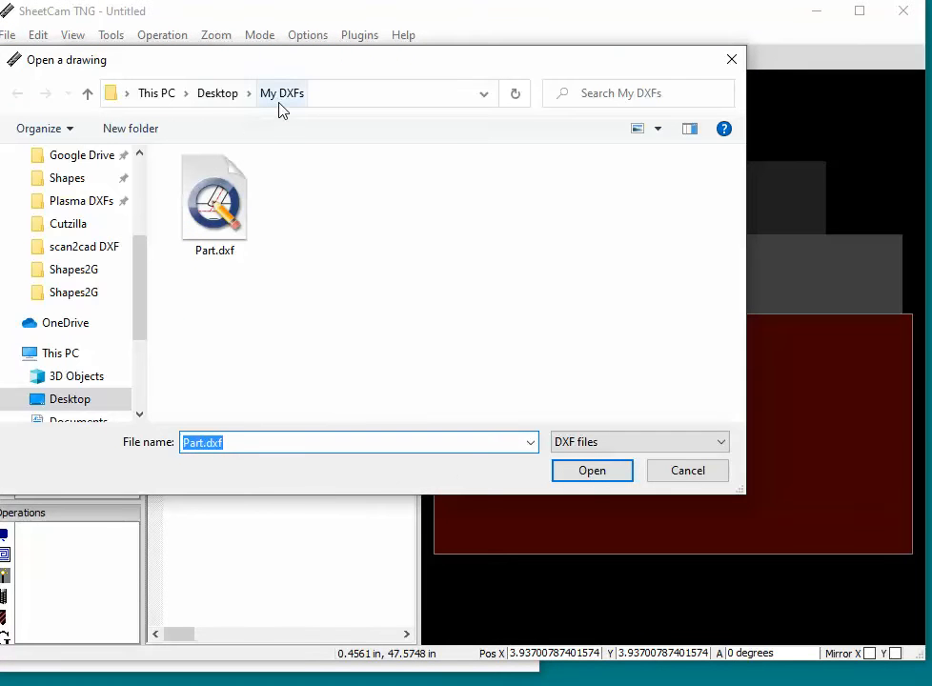
pyautogui.click(212, 229)
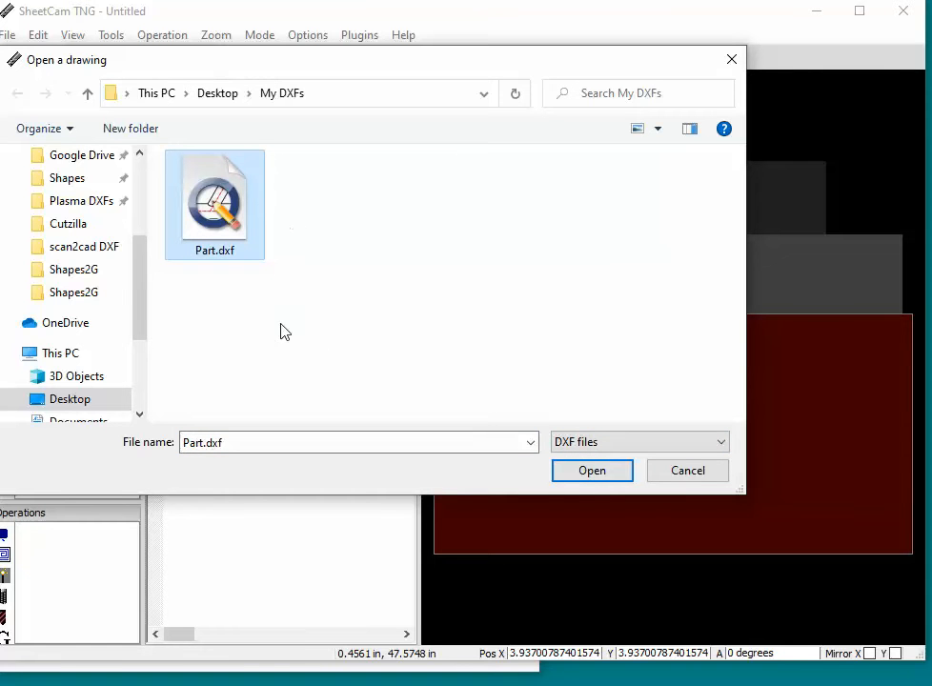
pyautogui.click(586, 472)
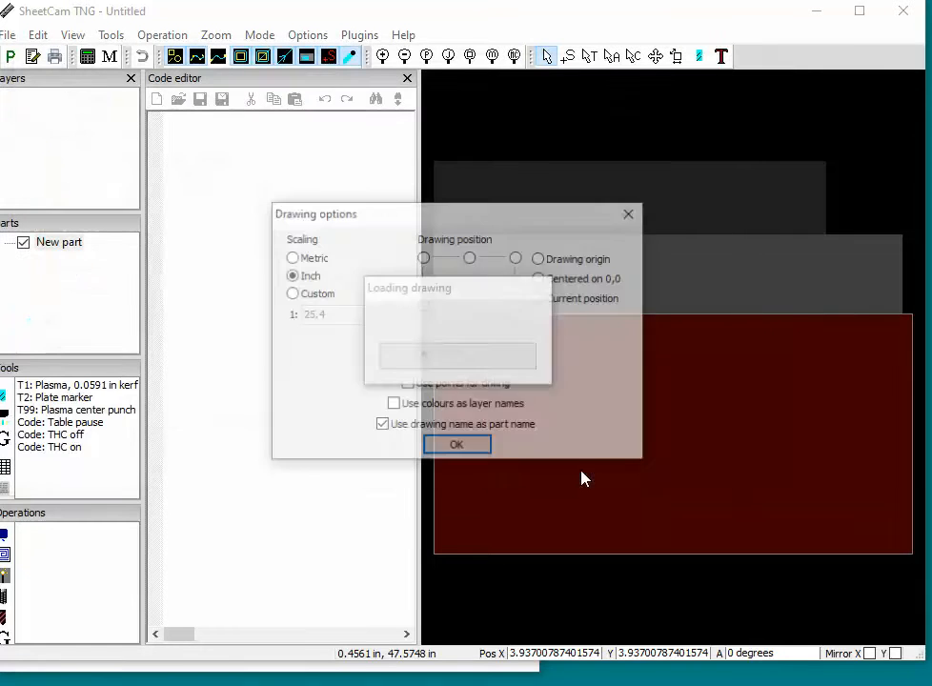
pyautogui.click(443, 448)
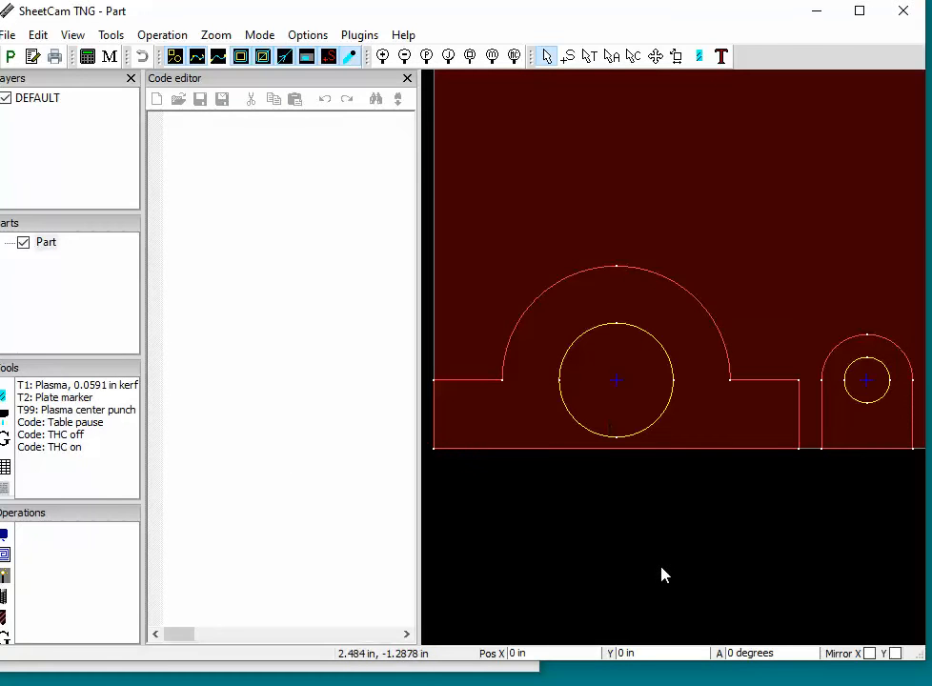